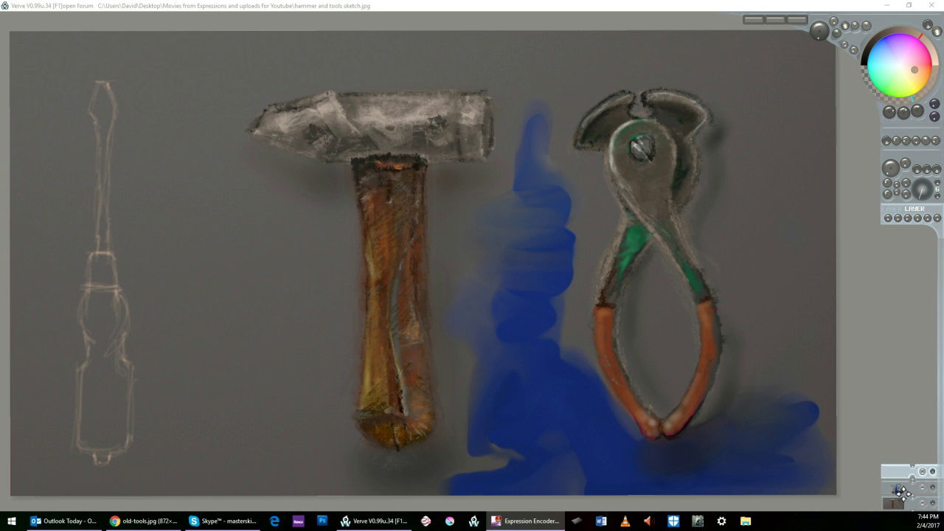
Step: Sketch light beige contour lines inside the upper and lower parts of the screwdriver's handle
left_click(914, 70)
left_click(92, 293)
left_click_drag(94, 291, 101, 329)
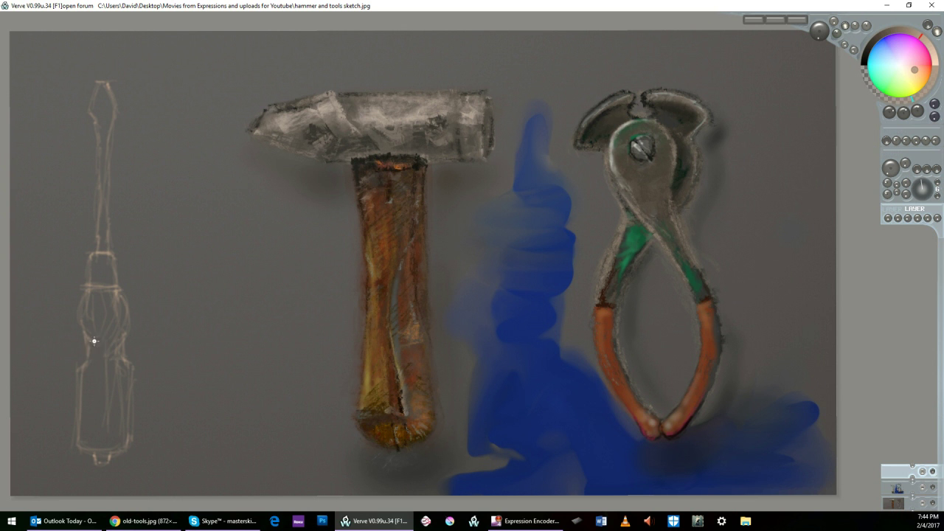
left_click_drag(85, 398, 101, 447)
Step: Choose a neutral grey at 57% brightness and paint the screwdriver's blade tip and upper shaft
left_click_drag(915, 72, 899, 66)
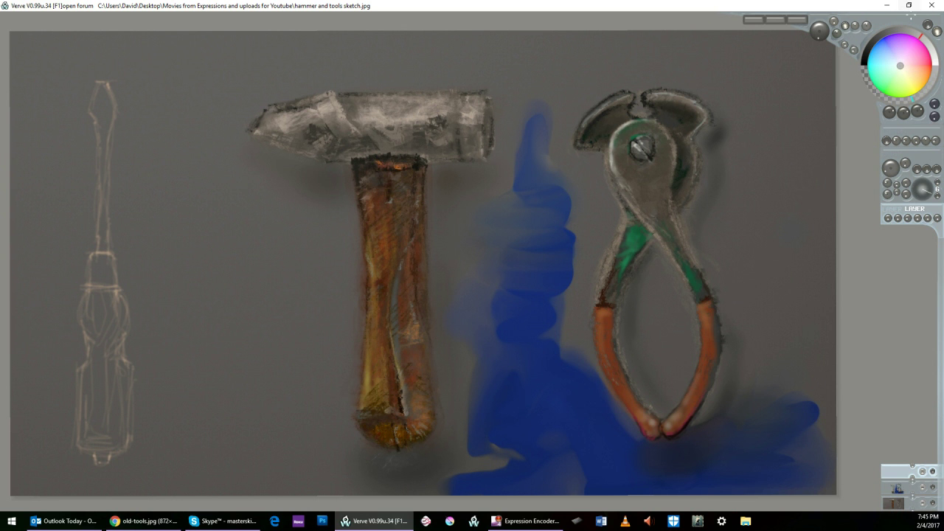
left_click(908, 30)
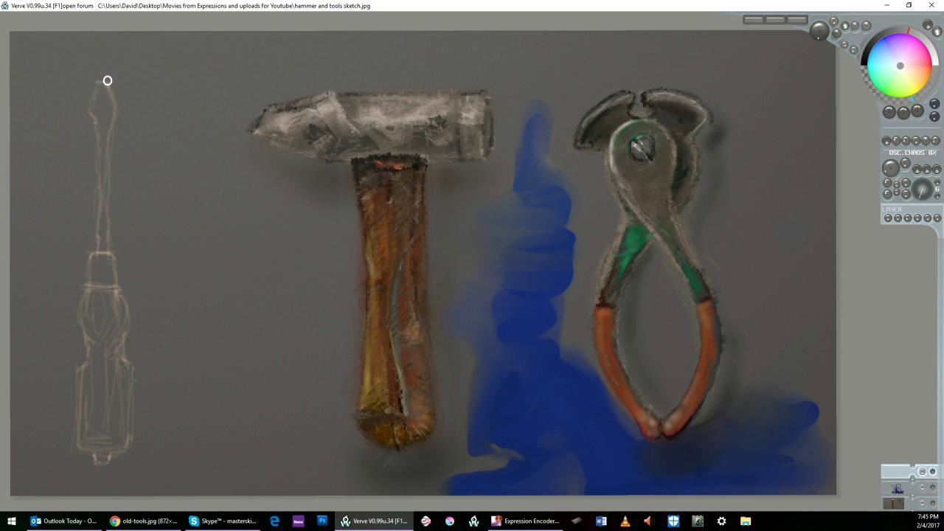
left_click_drag(99, 94, 99, 94)
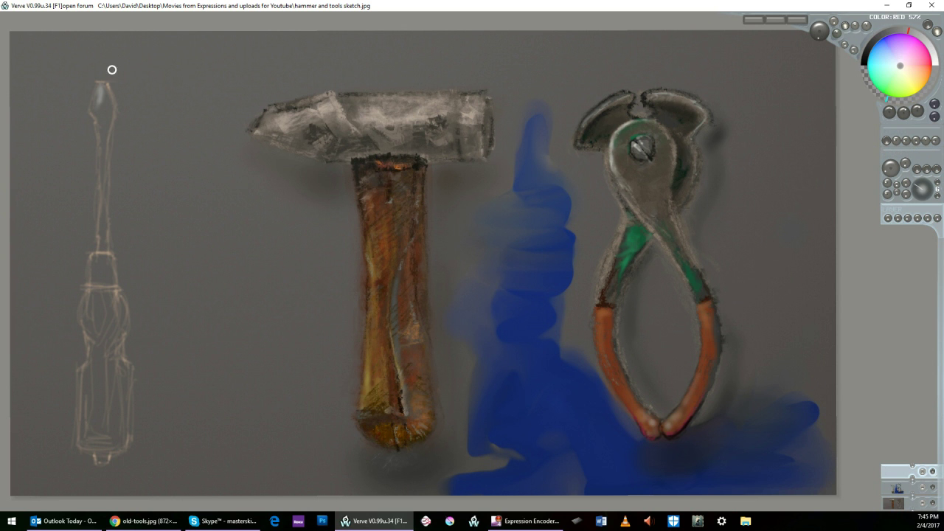
mouse_move(93, 87)
left_mouse_down()
mouse_move(96, 104)
mouse_move(96, 115)
mouse_move(108, 116)
mouse_move(98, 113)
mouse_move(97, 192)
mouse_move(90, 188)
mouse_move(94, 172)
mouse_move(101, 208)
left_mouse_up()
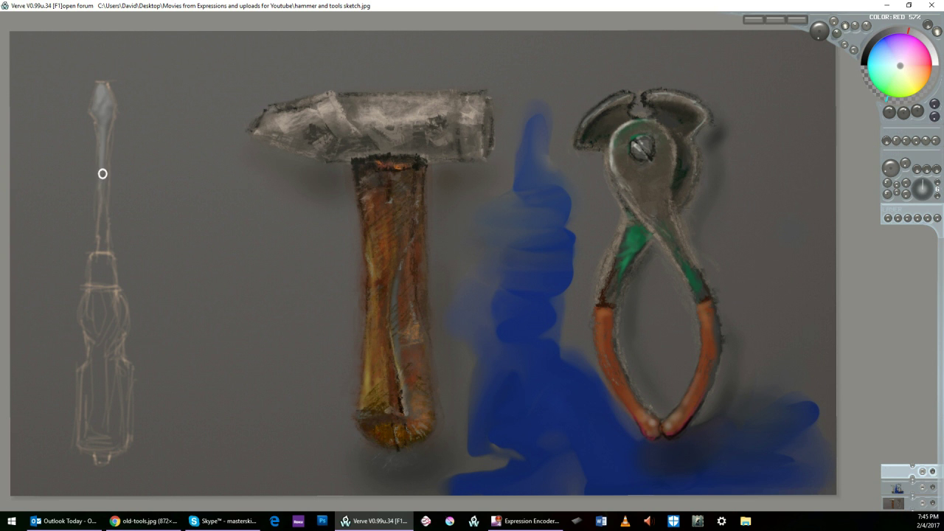
Step: Fill the rest of the screwdriver's shaft with grey down to the ferrule and even out the blade tip
left_click_drag(102, 173, 101, 240)
left_click_drag(102, 207, 102, 243)
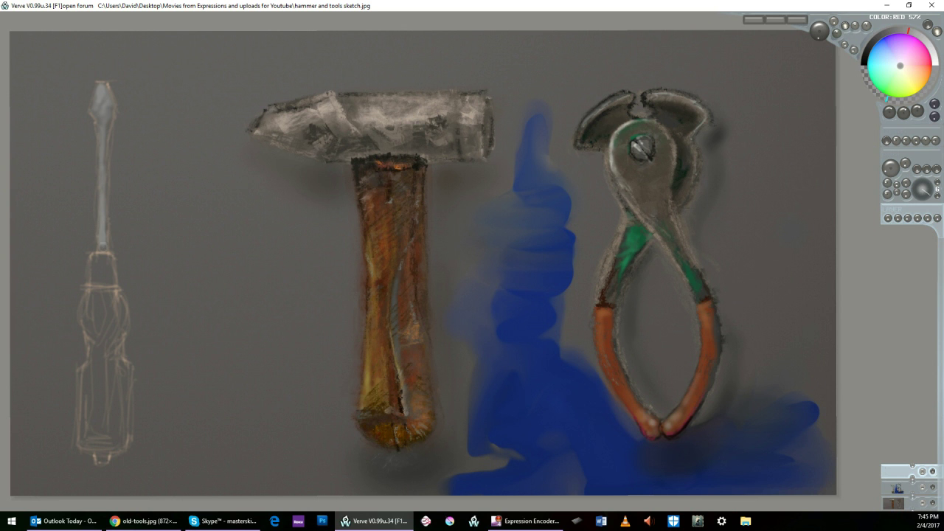
mouse_move(99, 208)
left_mouse_down()
mouse_move(99, 236)
mouse_move(105, 184)
mouse_move(104, 240)
mouse_move(105, 168)
mouse_move(102, 233)
left_mouse_up()
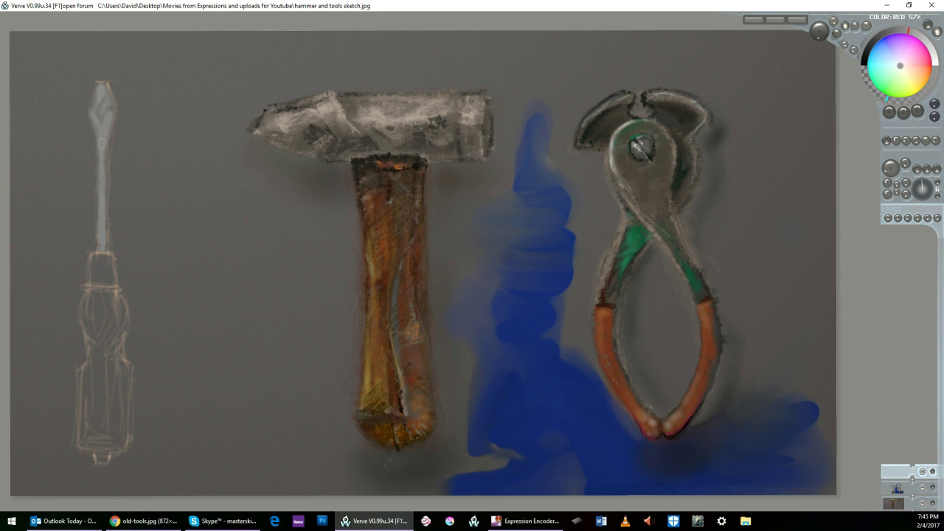
left_click_drag(103, 166, 107, 103)
key("f")
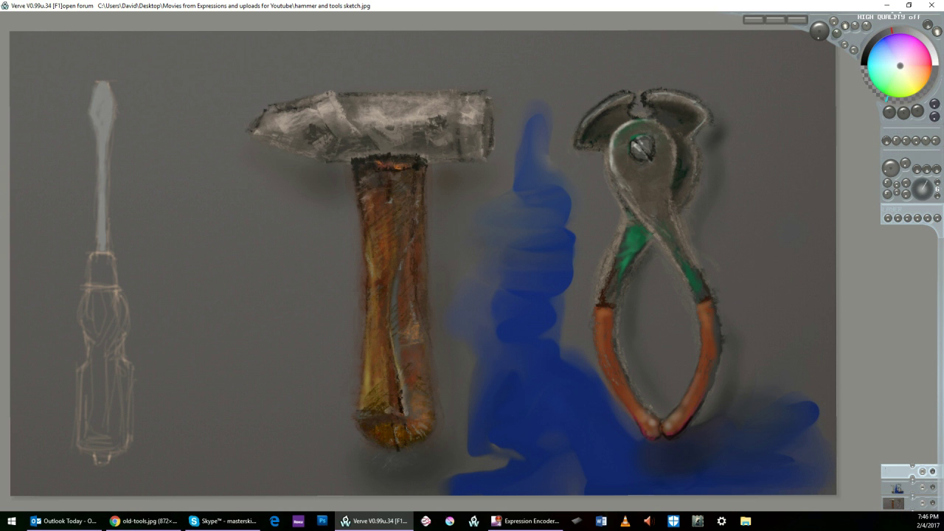
Step: Adjust the paint fluidity and stroke grey along the edge of the blade and upper shaft
left_click(836, 33)
mouse_move(97, 84)
left_mouse_down()
mouse_move(89, 113)
mouse_move(96, 140)
left_mouse_up()
scroll(507, 76, "up", 3)
scroll(505, 77, "down", 4)
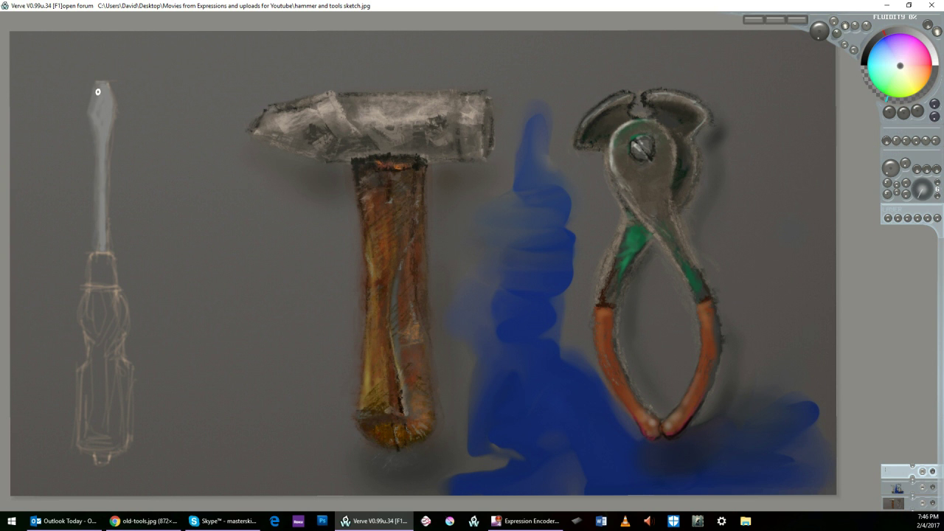
Step: Shade the edges of the blade and shaft with dark grey
mouse_move(93, 98)
left_mouse_down()
mouse_move(92, 109)
mouse_move(94, 96)
left_mouse_up()
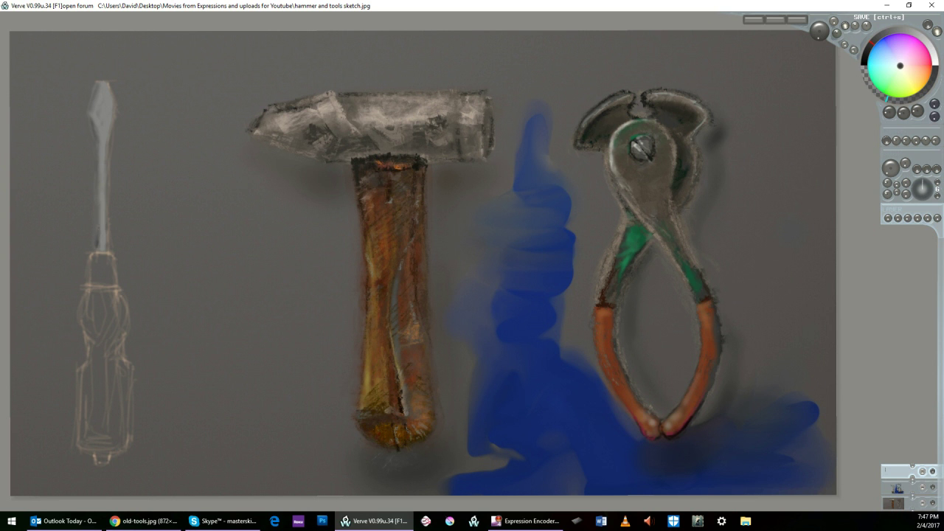
mouse_move(100, 224)
left_mouse_down()
mouse_move(100, 164)
mouse_move(97, 199)
left_mouse_up()
left_click(867, 50)
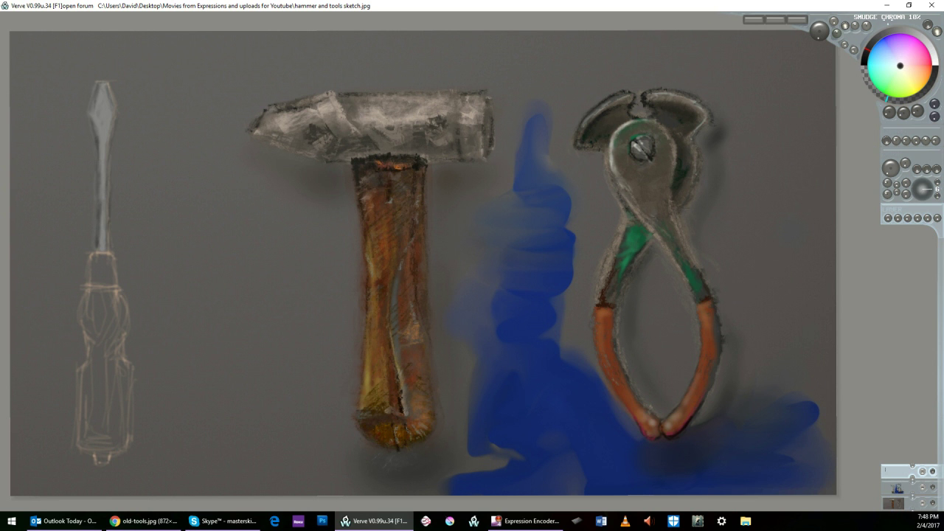
Step: Add lighter grey highlights to the blade and shaft and switch to the previous, textured brush
left_click(912, 36)
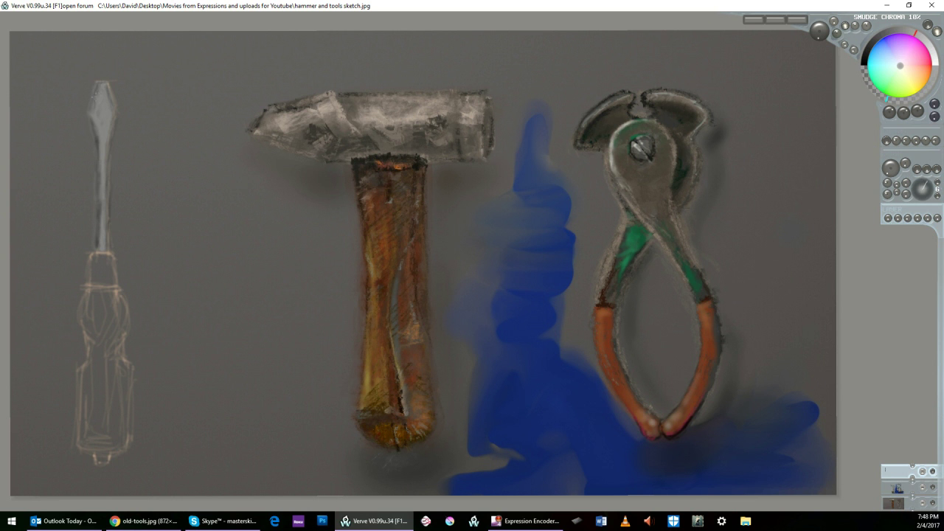
left_click(931, 53)
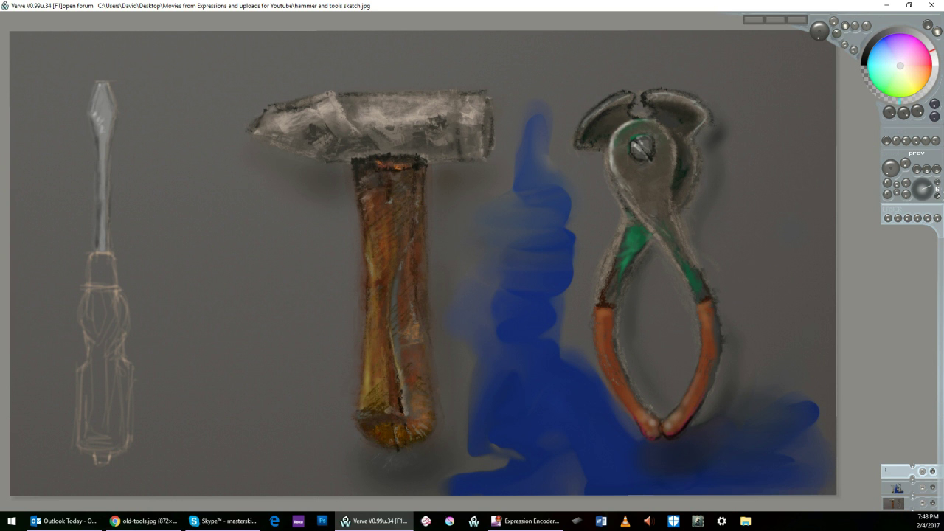
left_click(937, 183)
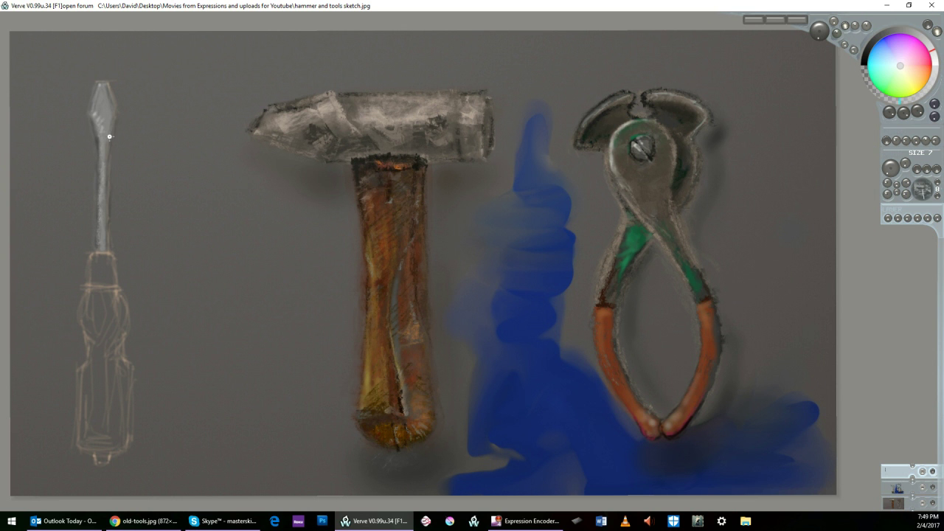
Step: Dab a light orange reflection onto the blade tip with a size 16 brush
scroll(111, 135, "up", 5)
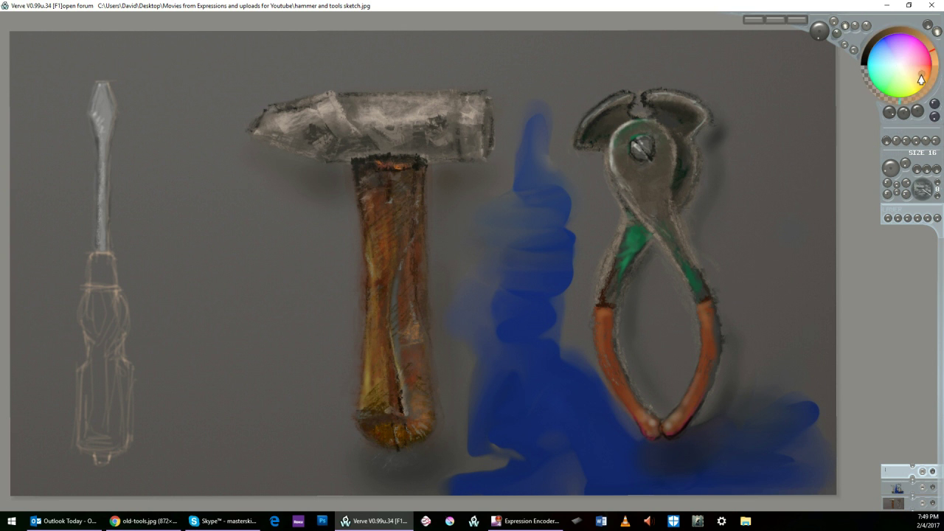
mouse_move(905, 67)
left_mouse_down()
mouse_move(923, 74)
mouse_move(921, 88)
mouse_move(920, 76)
left_mouse_up()
mouse_move(105, 91)
left_mouse_down()
mouse_move(108, 118)
mouse_move(110, 107)
left_mouse_up()
Step: Shade the length of the screwdriver's shaft with dark neutral grey strokes using a smaller size 8 brush
key("[")
left_click(897, 70)
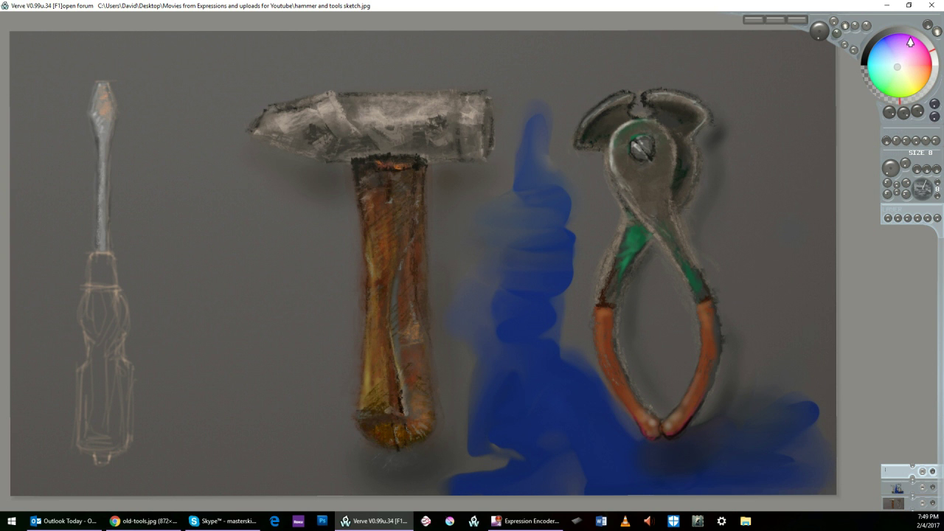
left_click(910, 41)
left_click(885, 42)
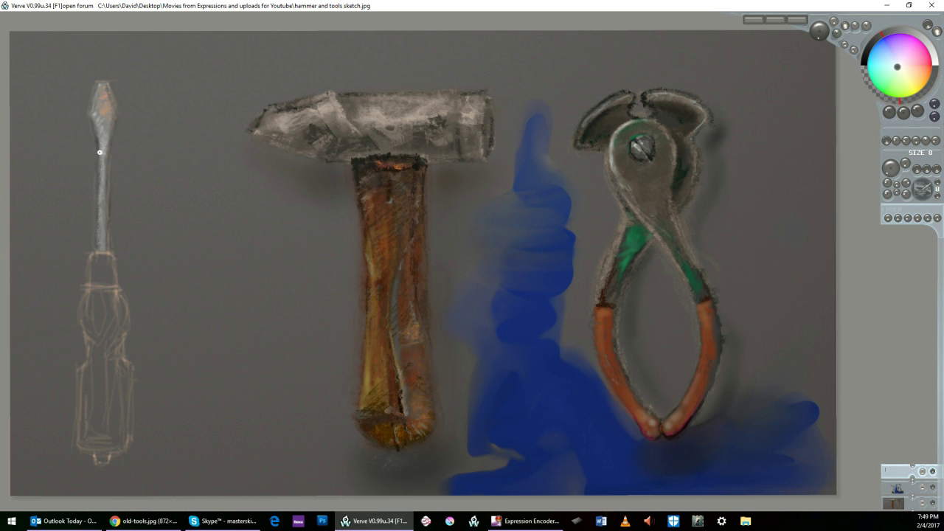
left_click_drag(104, 150, 104, 164)
left_click_drag(102, 204, 102, 212)
left_click_drag(107, 150, 104, 207)
left_click_drag(107, 231, 107, 244)
left_click_drag(108, 192, 107, 204)
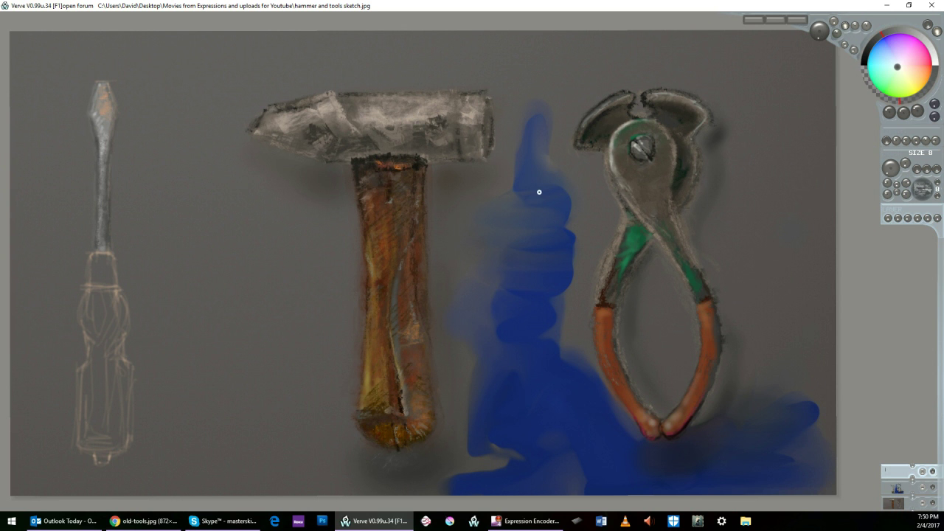
Step: Brighten the shaft with 87% light grey and fill the ferrule below it with 65% grey
left_click(931, 56)
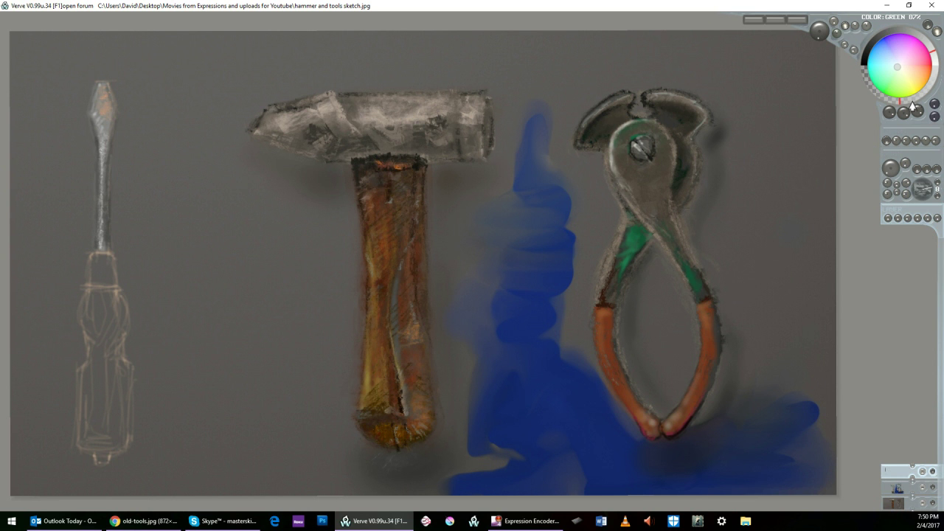
left_click(914, 37)
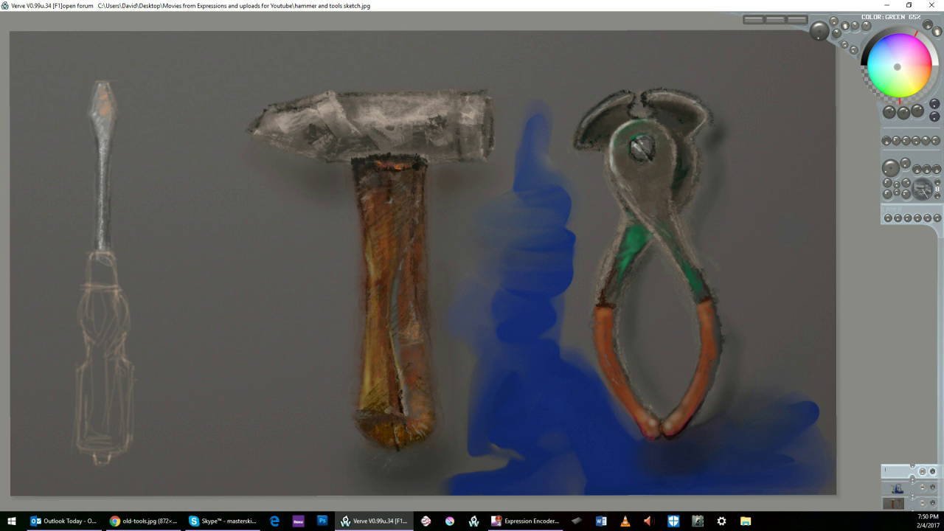
mouse_move(111, 260)
left_mouse_down()
mouse_move(111, 280)
mouse_move(108, 269)
mouse_move(101, 285)
mouse_move(101, 273)
mouse_move(89, 272)
left_mouse_up()
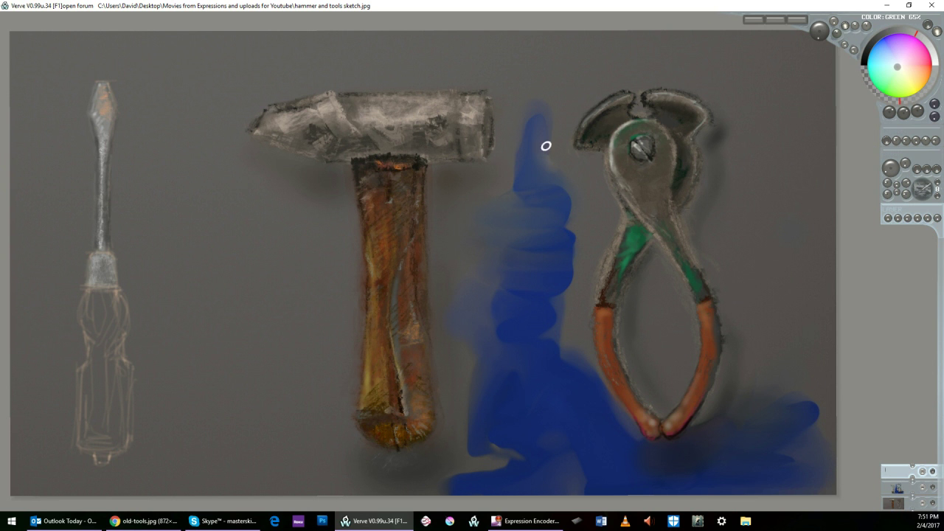
Step: Shade the ferrule with 45% grey and add 79% grey highlights to it
left_click(898, 34)
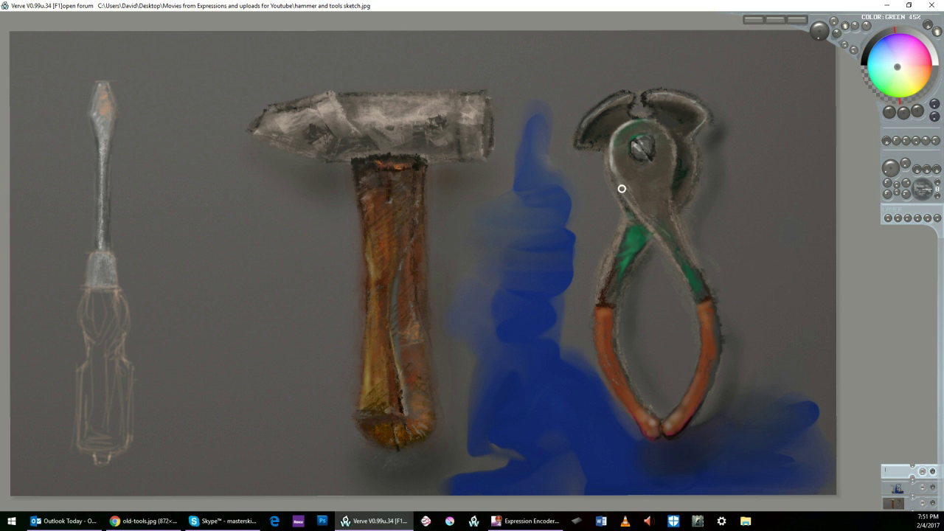
left_click(912, 82)
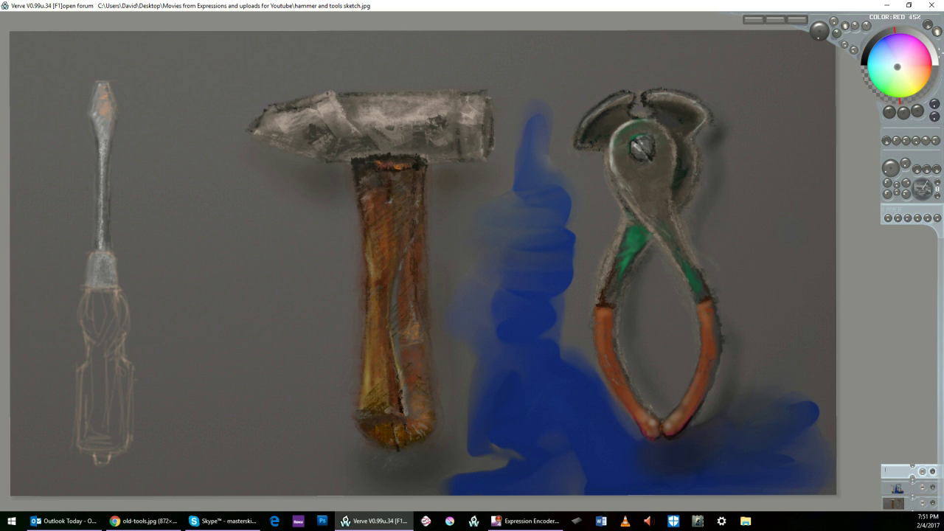
left_click(927, 49)
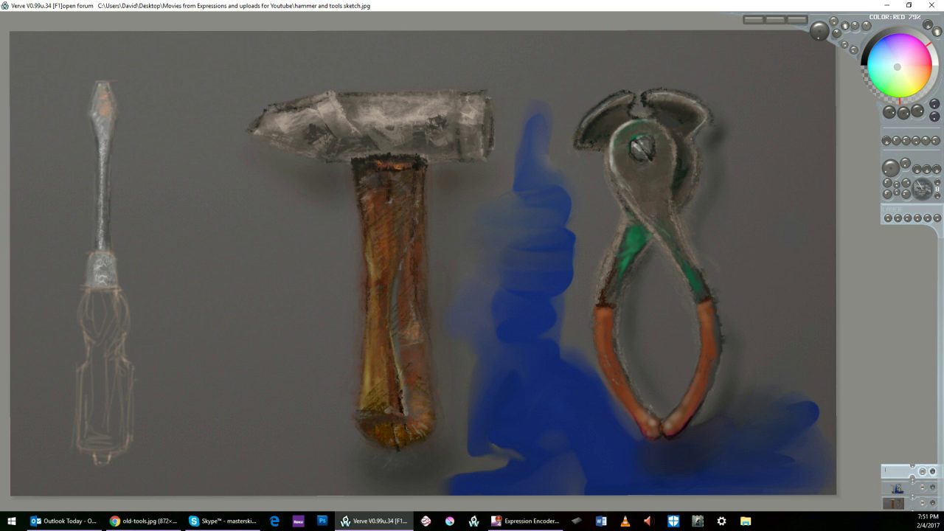
left_click_drag(100, 261, 109, 277)
Step: Refine the ferrule's volume with 30% dark grey shading, 84% light grey highlights and near-black accents
left_click(887, 38)
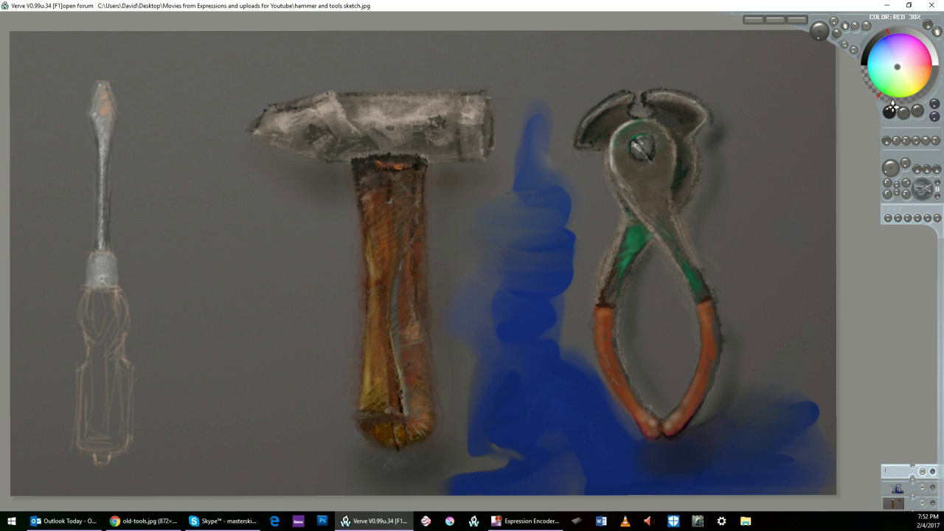
left_click(930, 56)
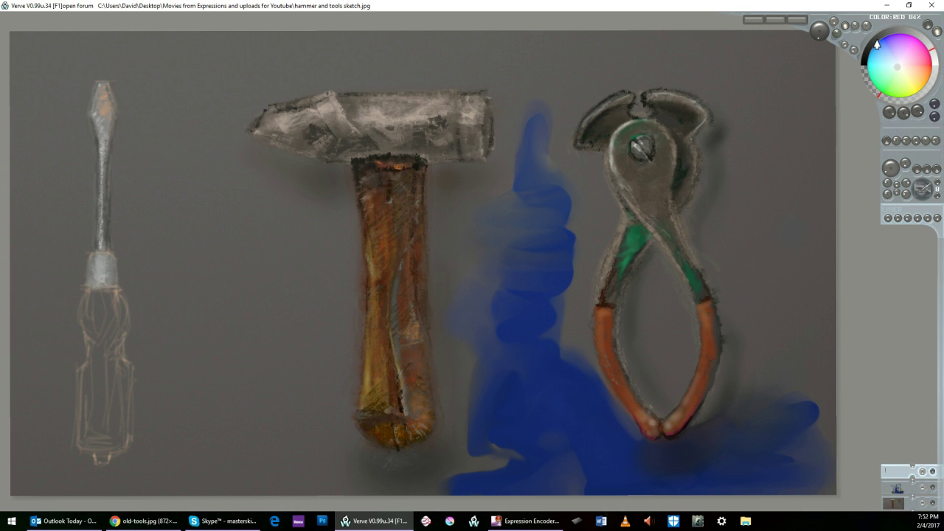
left_click(876, 45)
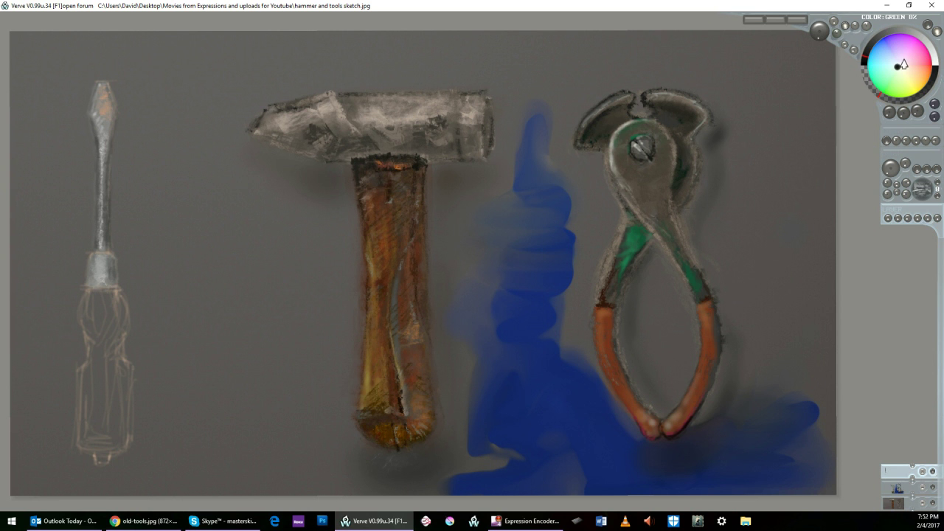
Step: Choose a dark orange and paint the base coat over the screwdriver's entire handle
left_click_drag(901, 67, 922, 78)
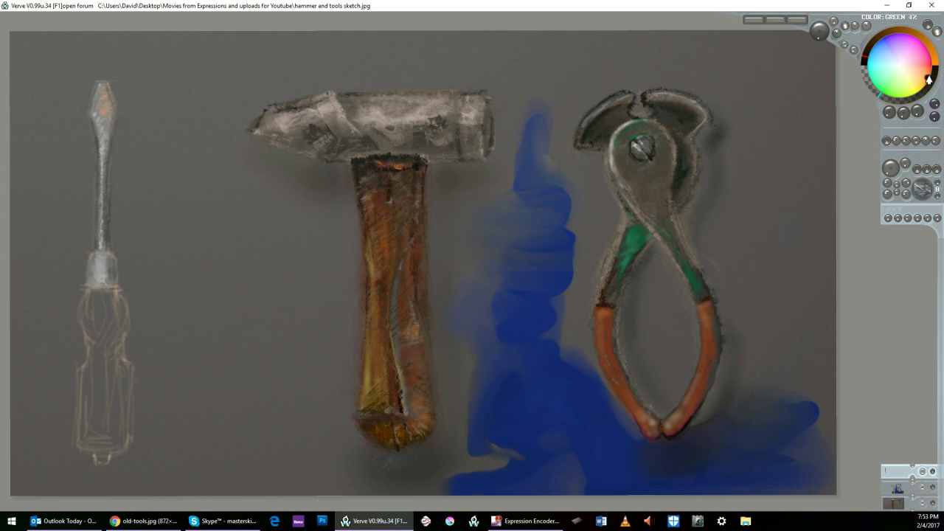
left_click_drag(928, 77, 929, 75)
left_click(904, 33)
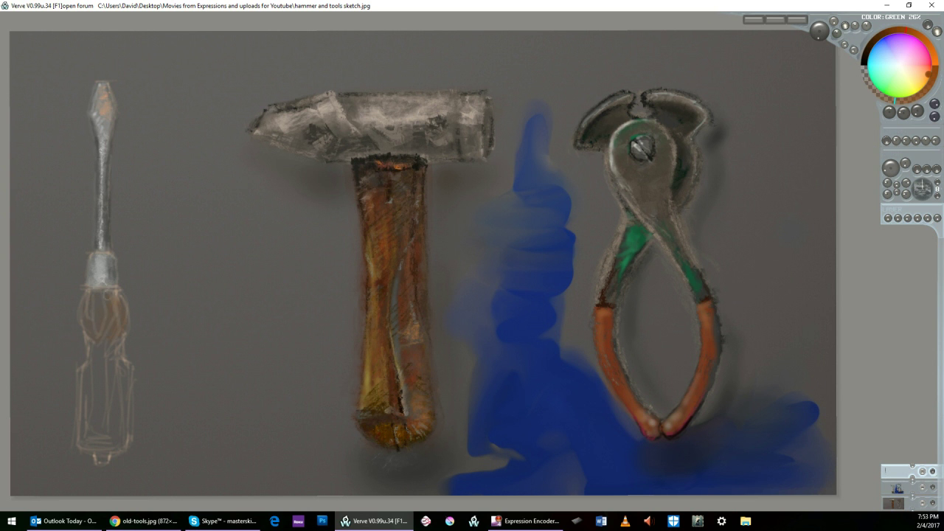
mouse_move(102, 299)
left_mouse_down()
mouse_move(94, 331)
mouse_move(111, 329)
mouse_move(94, 369)
mouse_move(122, 436)
mouse_move(90, 360)
mouse_move(99, 442)
mouse_move(120, 447)
mouse_move(89, 446)
left_mouse_up()
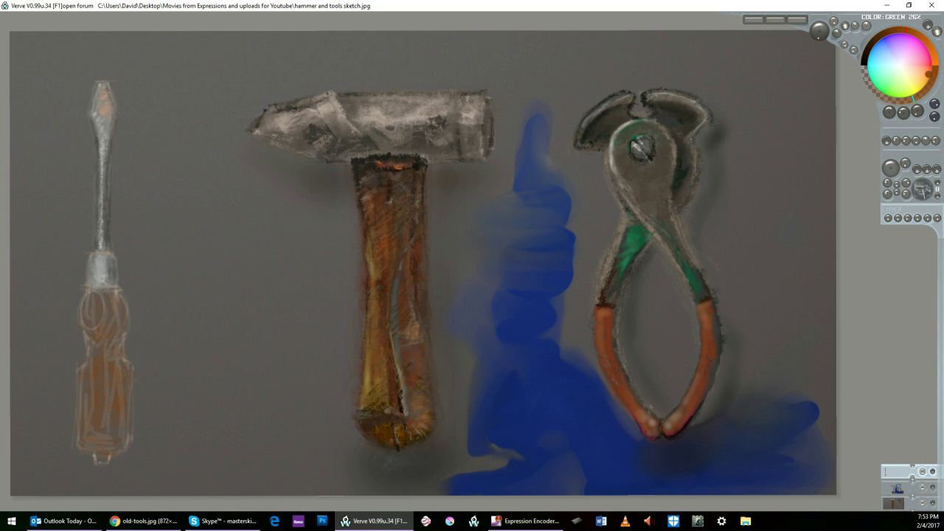
mouse_move(92, 337)
left_mouse_down()
mouse_move(99, 352)
mouse_move(104, 305)
mouse_move(102, 336)
mouse_move(111, 332)
mouse_move(105, 308)
mouse_move(125, 337)
mouse_move(112, 298)
mouse_move(109, 307)
mouse_move(94, 292)
mouse_move(111, 373)
mouse_move(112, 357)
mouse_move(122, 376)
mouse_move(103, 340)
mouse_move(94, 373)
mouse_move(83, 367)
mouse_move(84, 424)
mouse_move(82, 376)
mouse_move(90, 402)
mouse_move(105, 361)
mouse_move(123, 391)
left_mouse_up()
left_click_drag(123, 441, 97, 442)
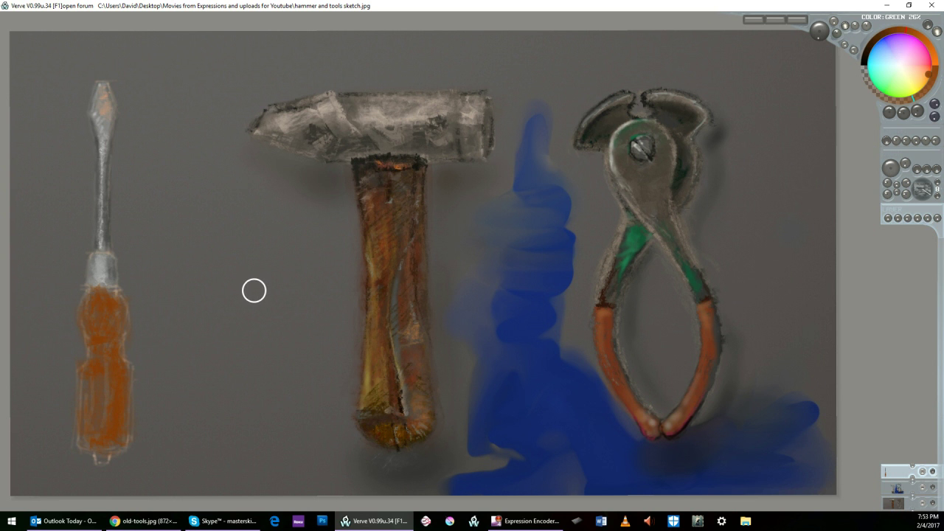
Step: Paint brighter orange highlights on the upper part of the handle with a smaller brush
scroll(256, 289, "down", 3)
left_click(890, 168)
mouse_move(927, 77)
left_mouse_down()
mouse_move(923, 87)
mouse_move(926, 74)
left_mouse_up()
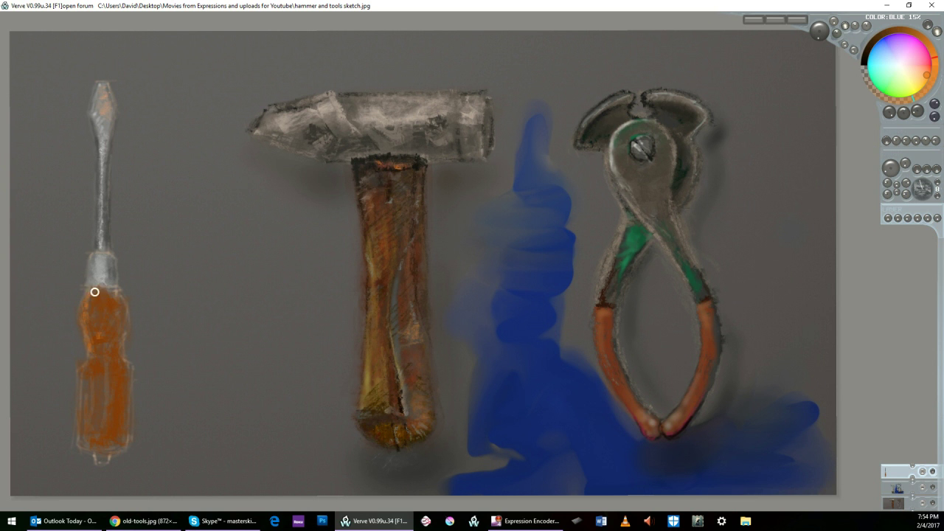
left_click_drag(96, 303, 95, 364)
mouse_move(108, 300)
left_mouse_down()
mouse_move(107, 329)
mouse_move(120, 334)
left_mouse_up()
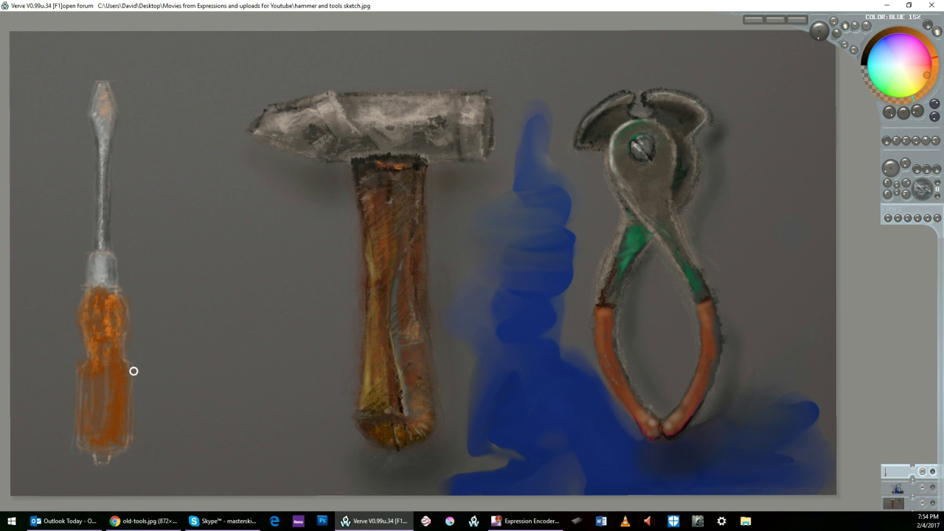